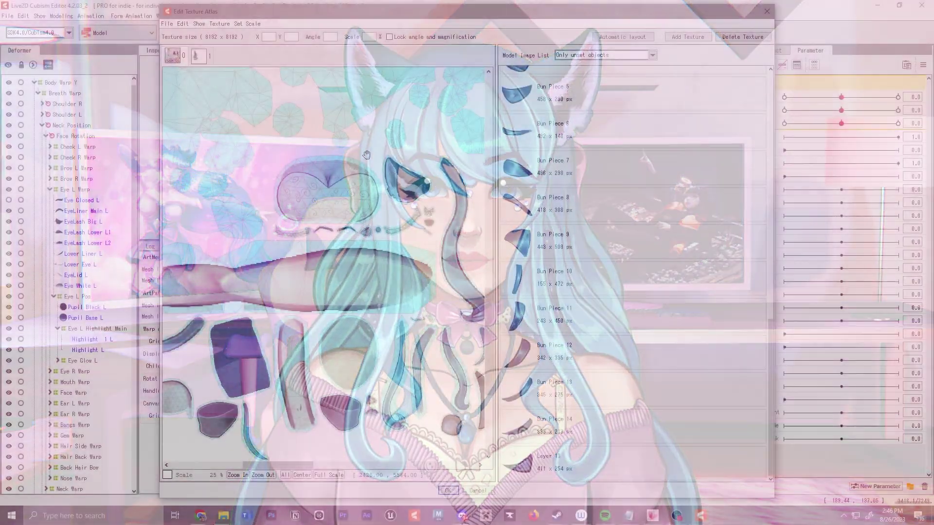
Step: Scroll the Live2D Store Plans & Pricing page down to the Cubism PRO for indie plans
drag(366, 155, 440, 133)
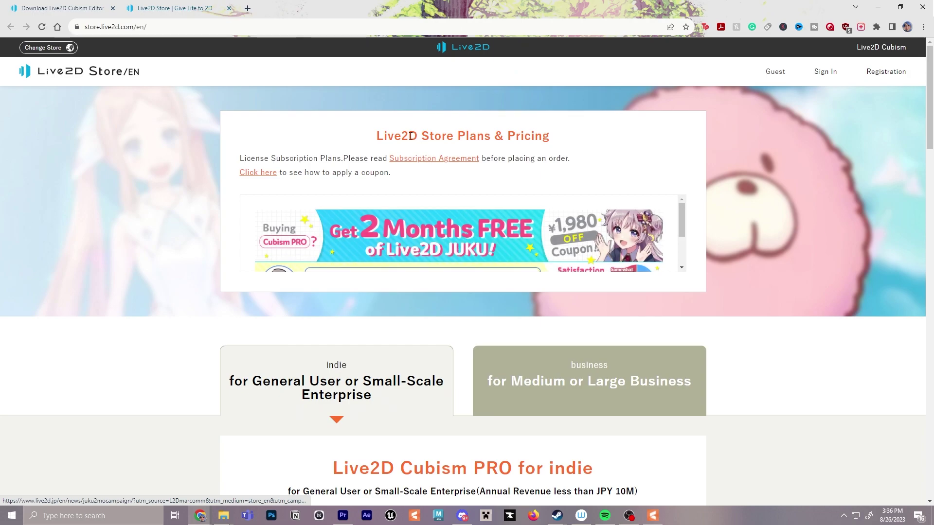
scroll(545, 193, down, 1)
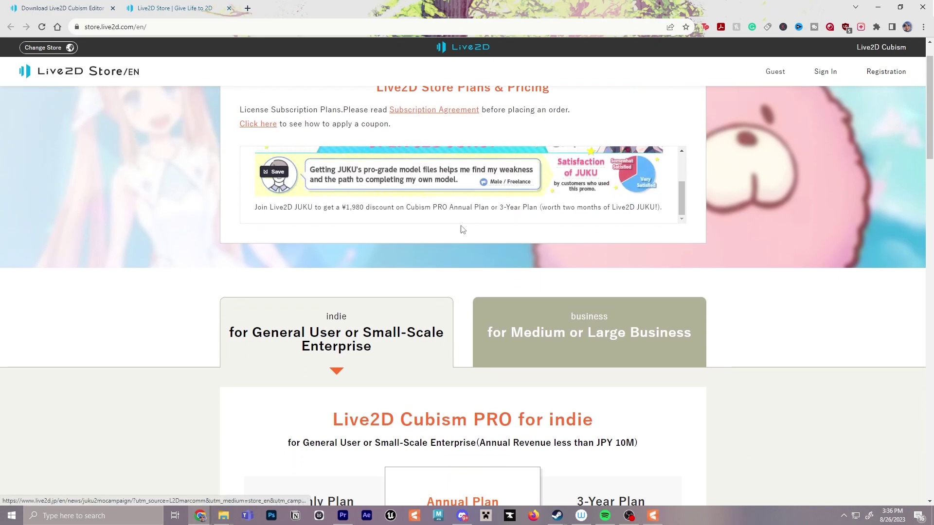
scroll(583, 293, down, 5)
scroll(584, 292, down, 2)
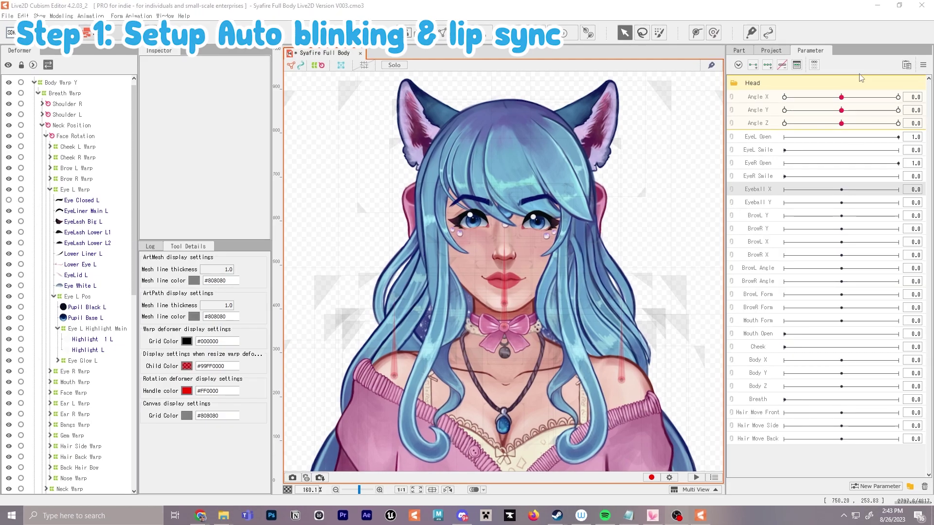
Step: In Eye Blinking and Lip-sync settings, tick Eye blinking for EyeL Open and EyeR Open
click(923, 65)
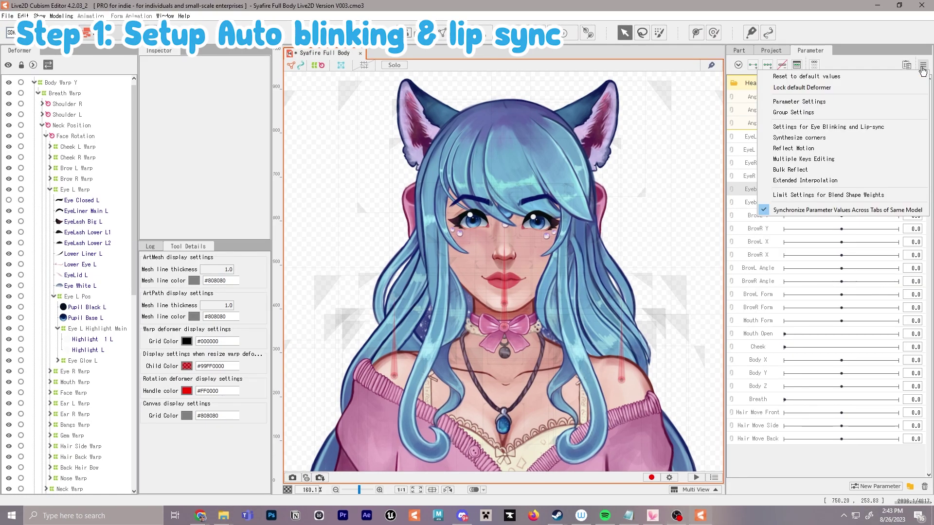
click(812, 128)
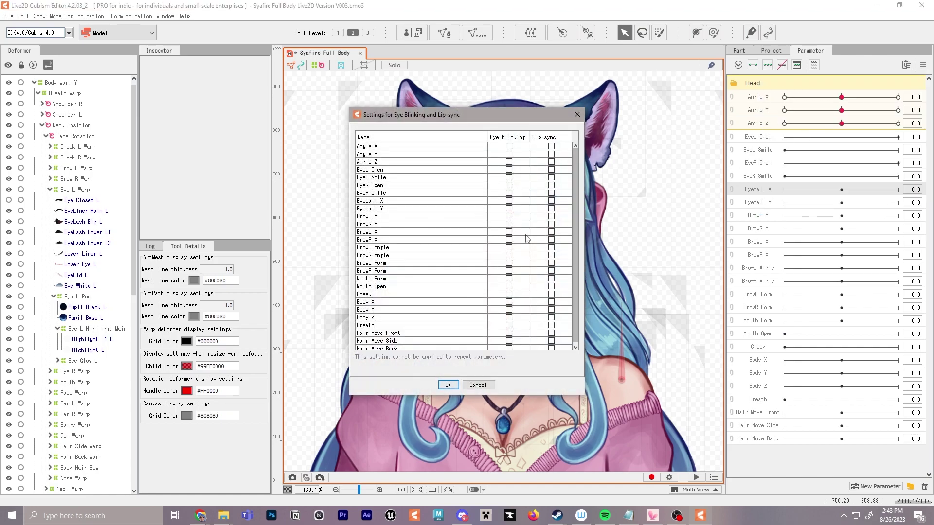
click(509, 186)
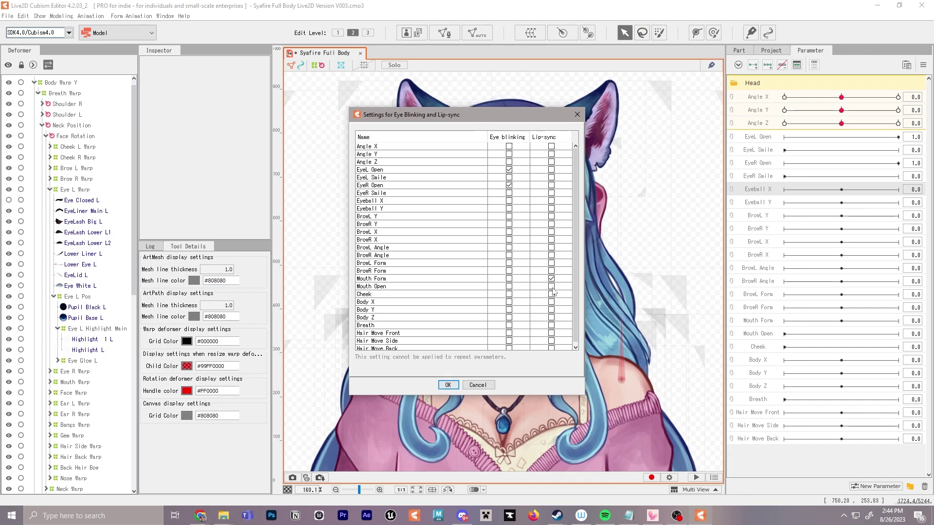
click(449, 386)
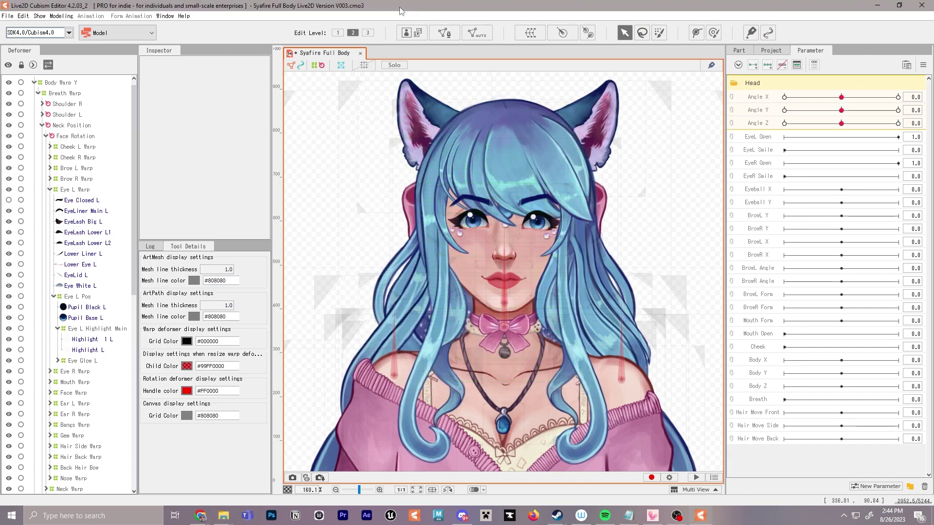
Step: Open the Edit Texture Atlas dialog showing the pieces on the 8192 x 8192 texture
click(412, 33)
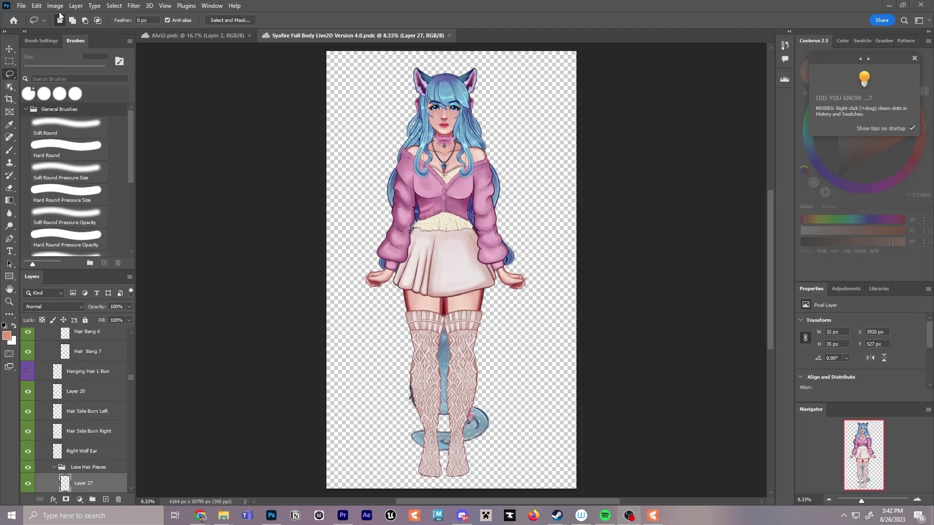
click(36, 6)
key(alt+ctrl+i)
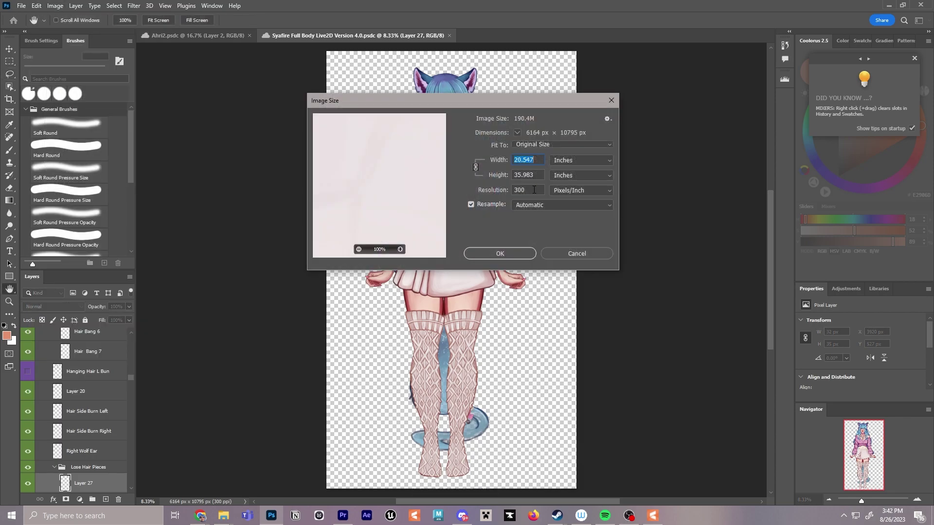
double_click(532, 190)
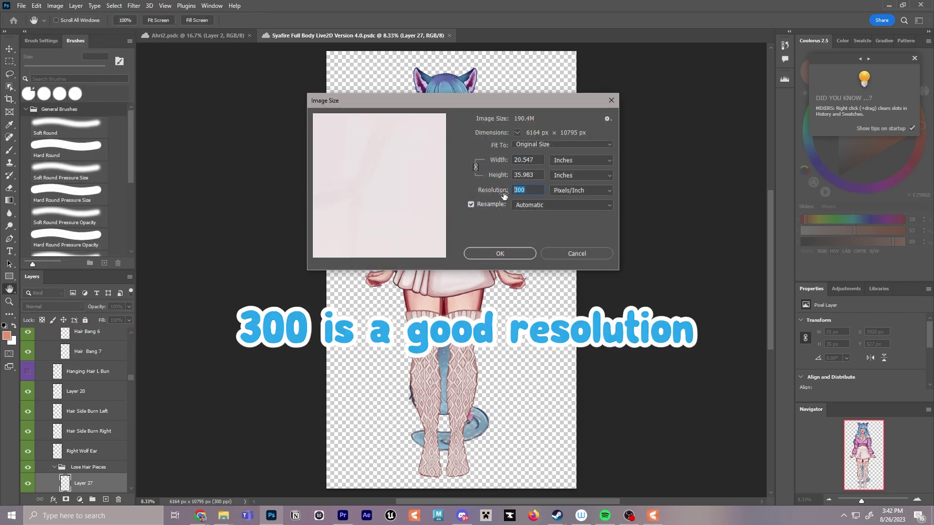
click(571, 254)
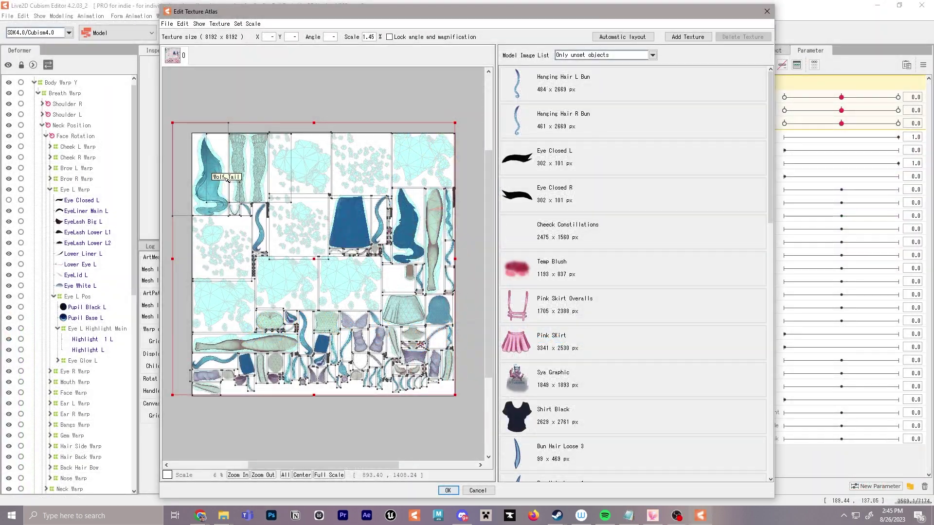
key(Escape)
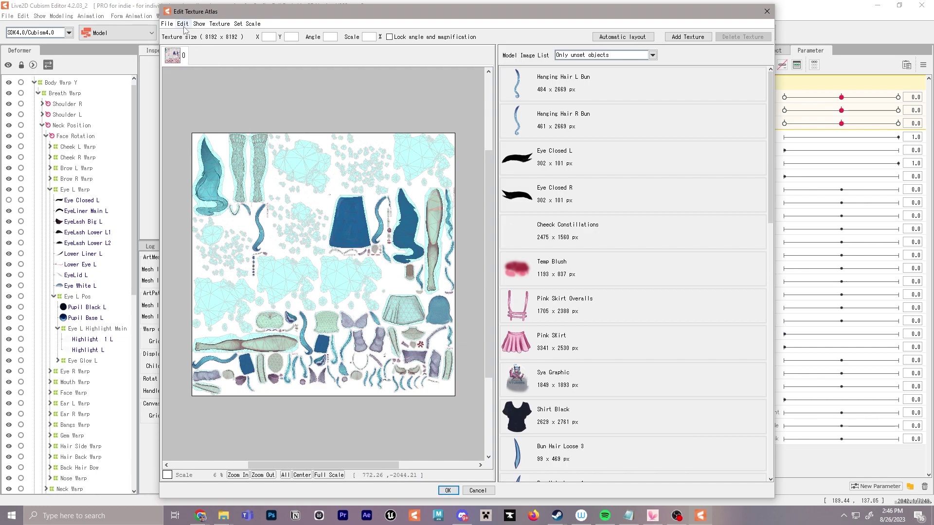
Step: Add texture TextureAtlas2, keeping width and height at 8192 px
click(688, 36)
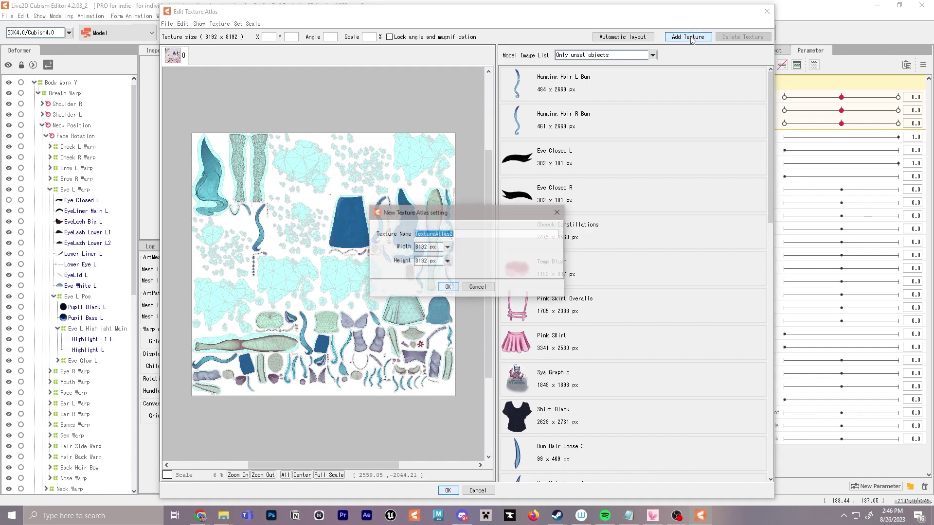
click(447, 246)
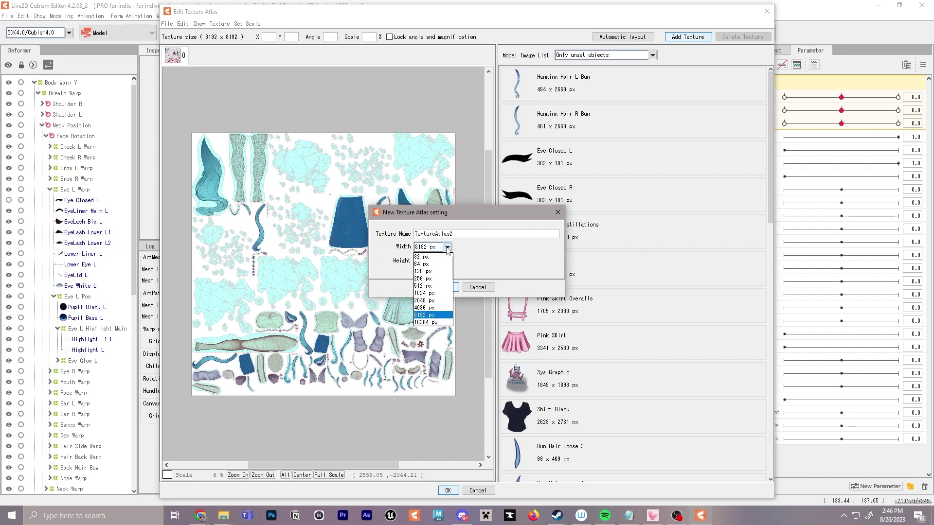
click(433, 315)
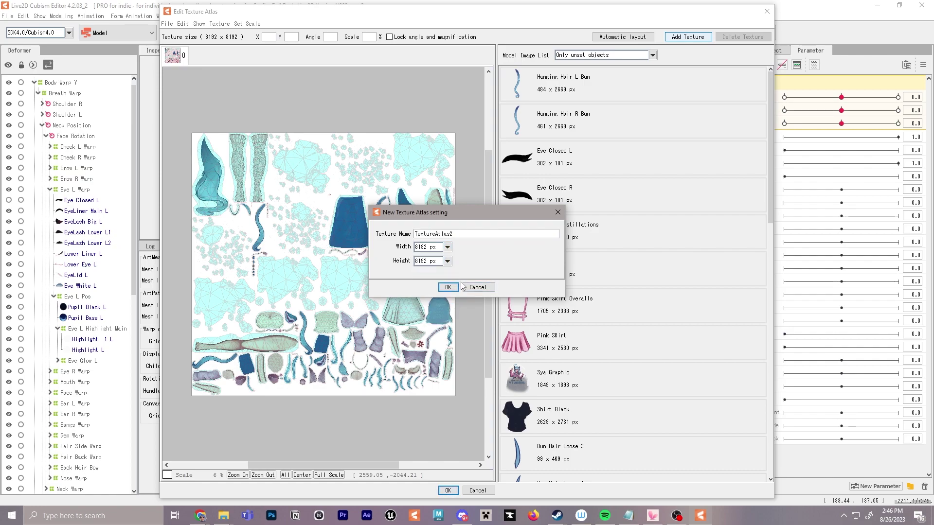
Step: Confirm the new texture and compare the first and second textures holding the hair piece
click(448, 287)
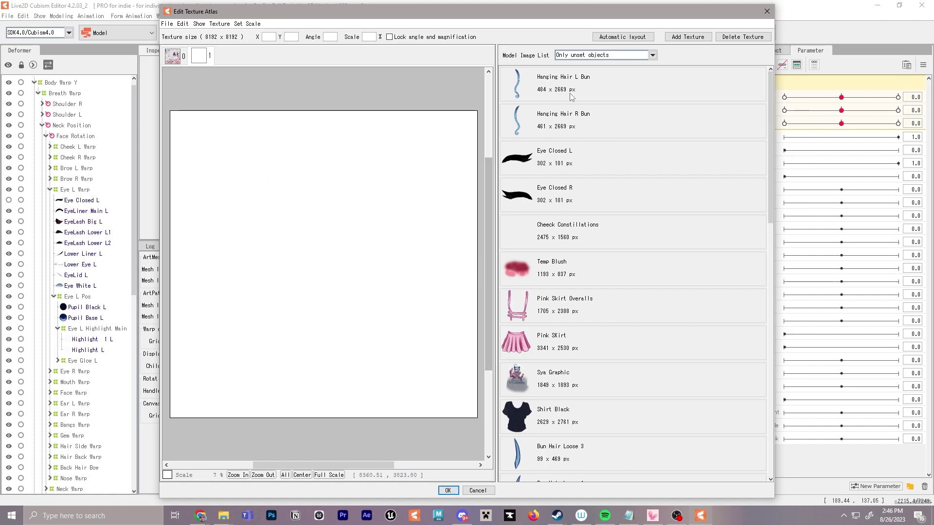
click(173, 55)
click(197, 165)
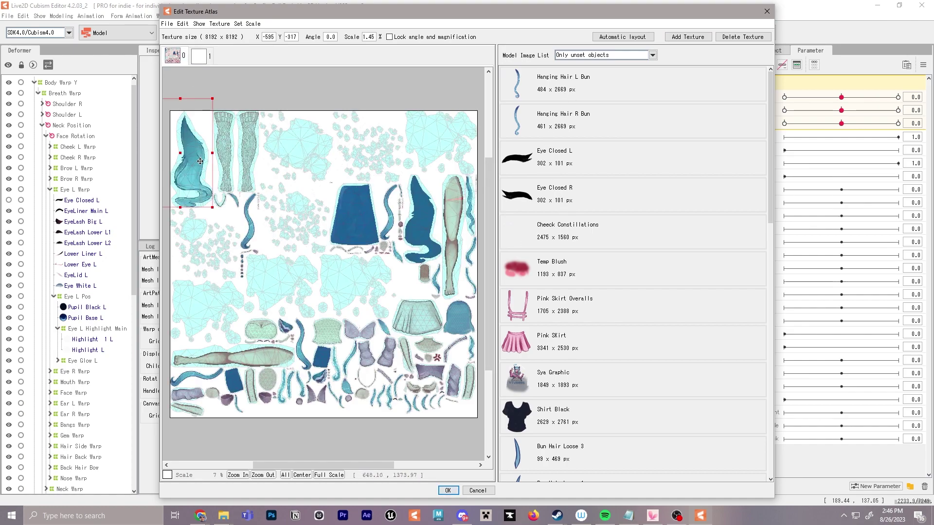
click(199, 56)
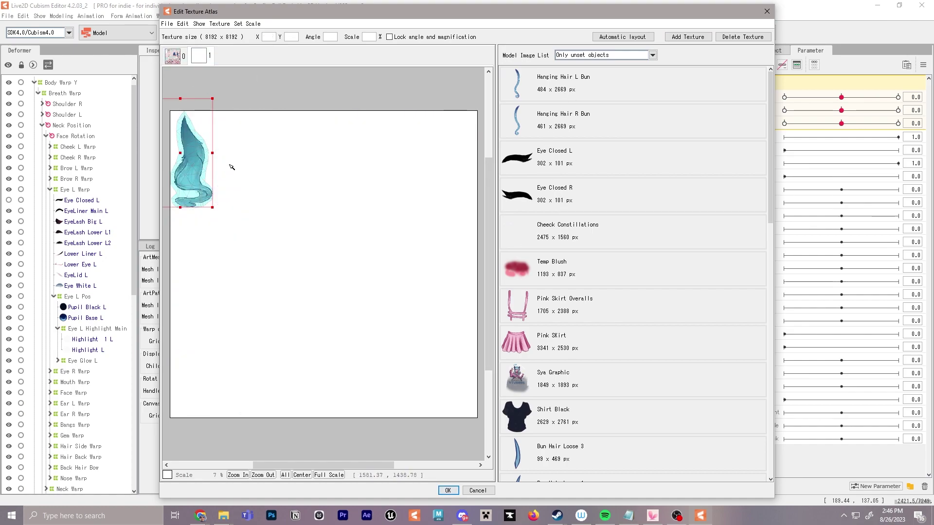
click(178, 55)
click(201, 57)
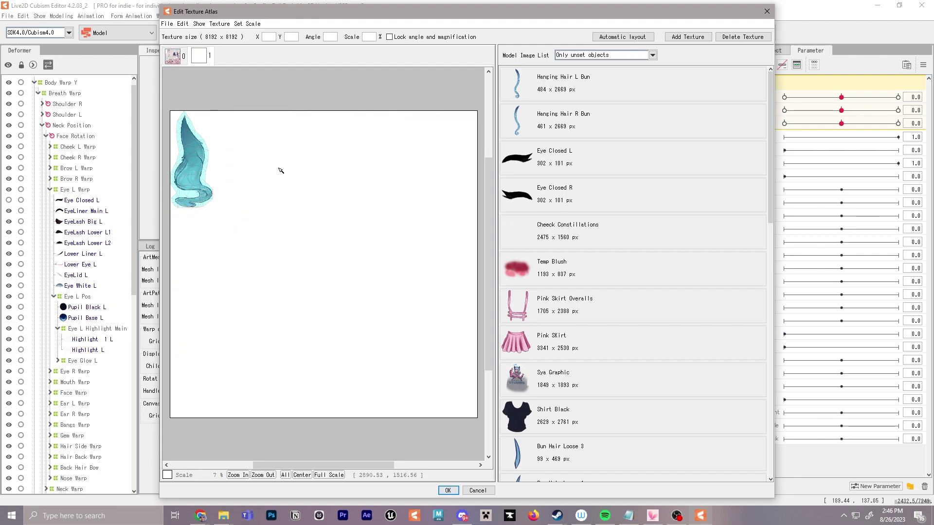
click(175, 56)
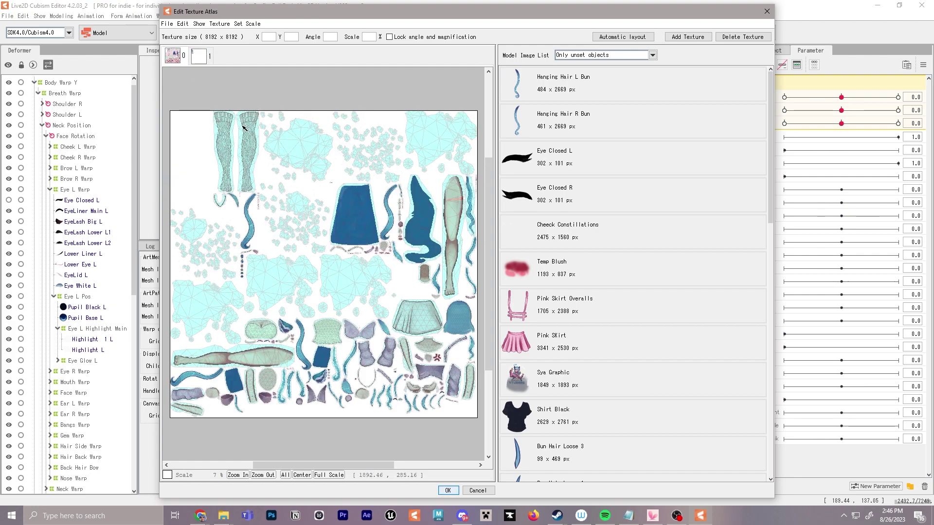
click(199, 57)
scroll(577, 166, down, 2)
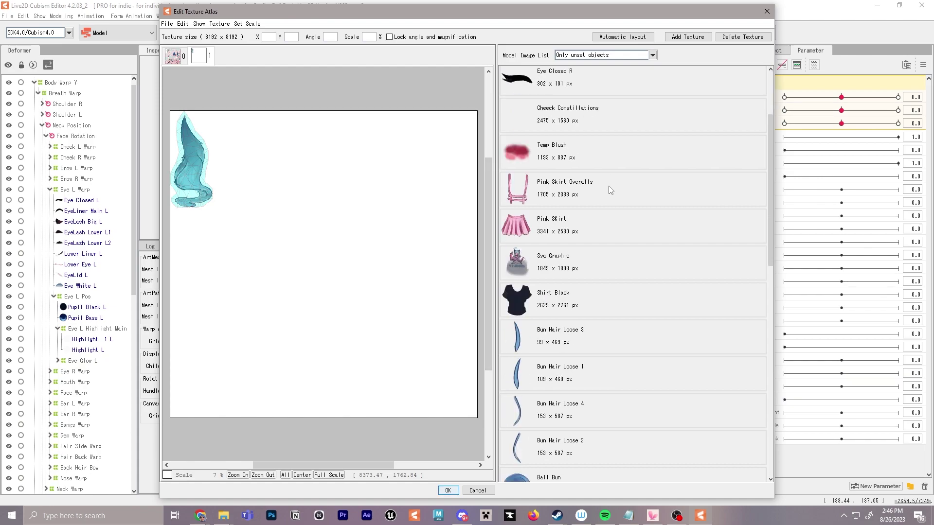
scroll(577, 166, up, 2)
Step: Place Eye Closed L on the second texture, reposition the hair piece, and scale both to 100
click(577, 166)
drag(577, 165, 360, 168)
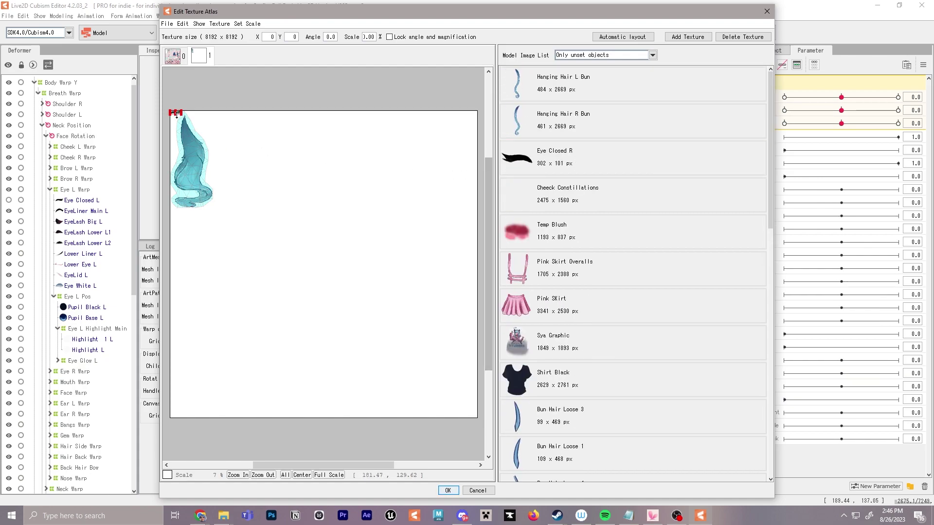
scroll(225, 151, up, 1)
scroll(249, 164, up, 3)
scroll(448, 194, down, 3)
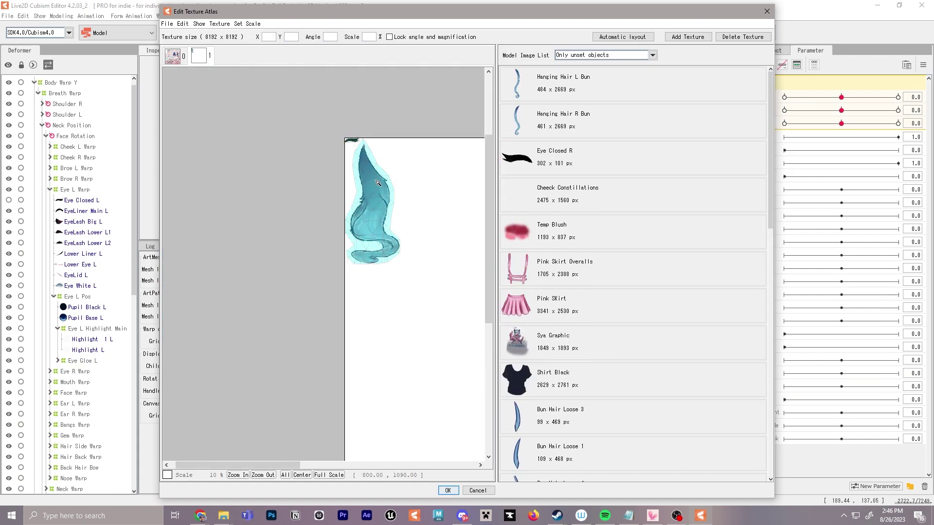
click(363, 155)
drag(363, 154, 390, 186)
click(455, 186)
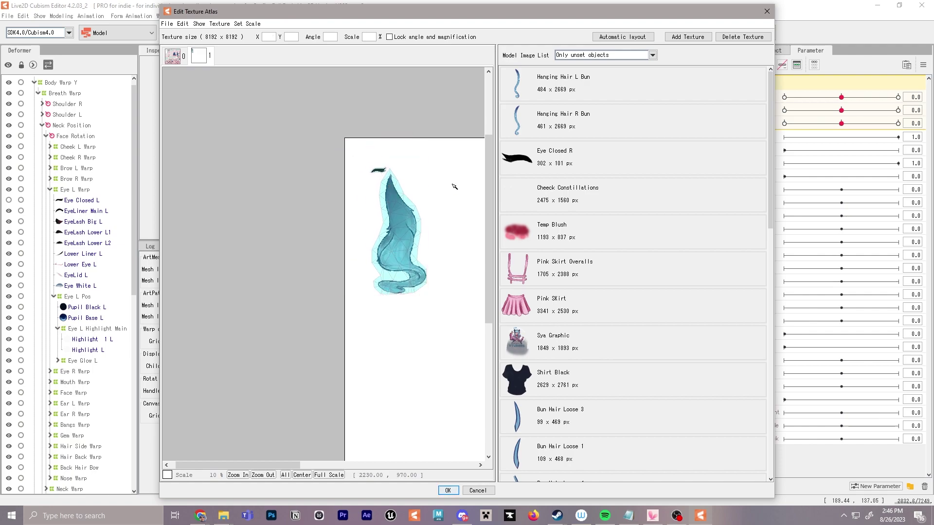
click(423, 238)
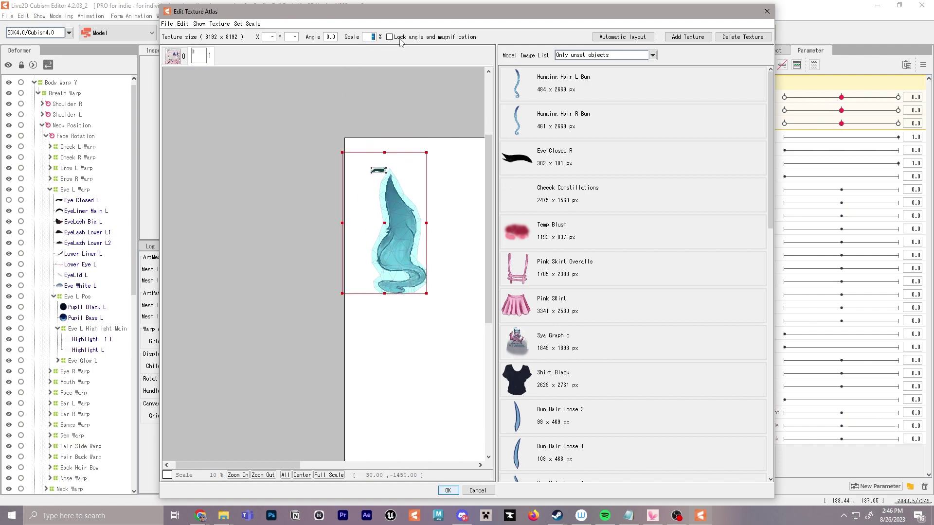
text(100)
key(Return)
Step: Place the next unset images, including Cheeck Constillations and Temp Blush, on the second texture
click(444, 129)
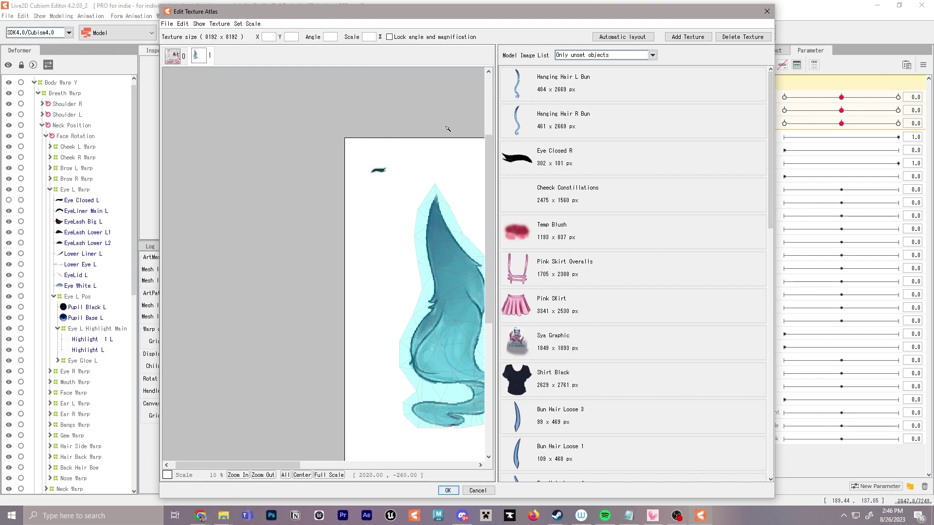
drag(444, 130, 285, 102)
scroll(298, 129, down, 3)
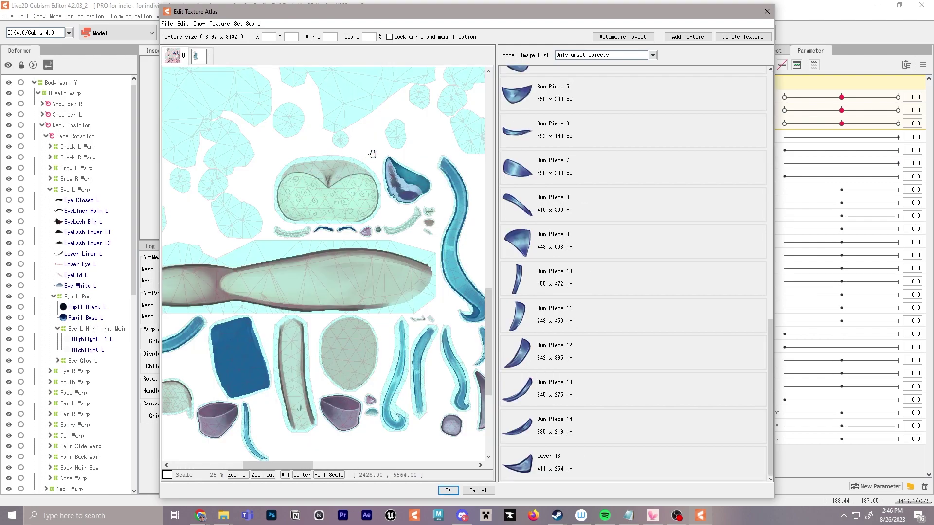
drag(372, 154, 399, 132)
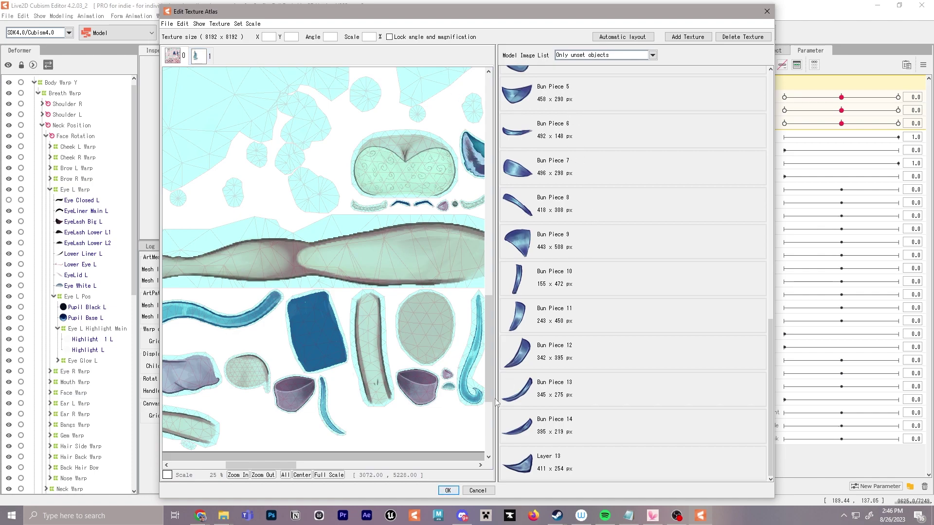
double_click(576, 90)
double_click(575, 90)
double_click(576, 90)
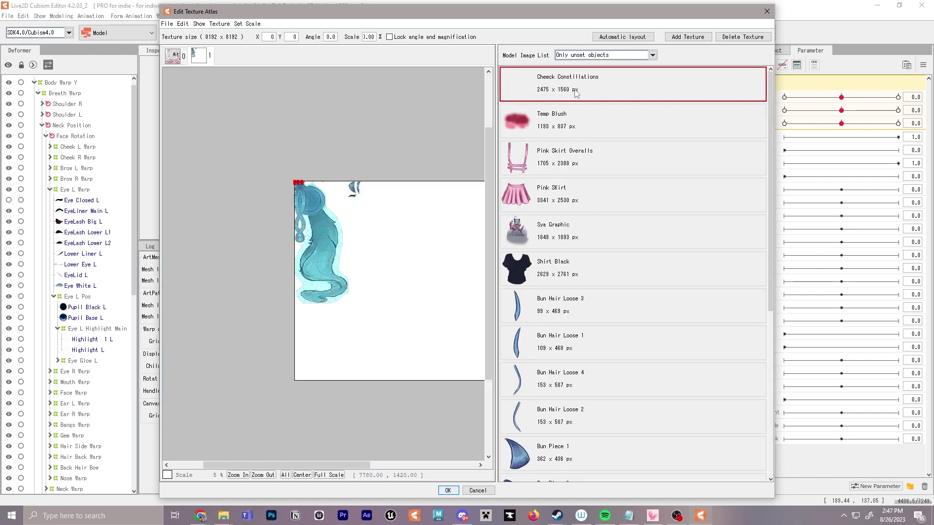
double_click(576, 94)
double_click(577, 98)
Step: Place the remaining unset images, including Shirt Black and Bun Hair Loose 2, on the atlas
double_click(578, 102)
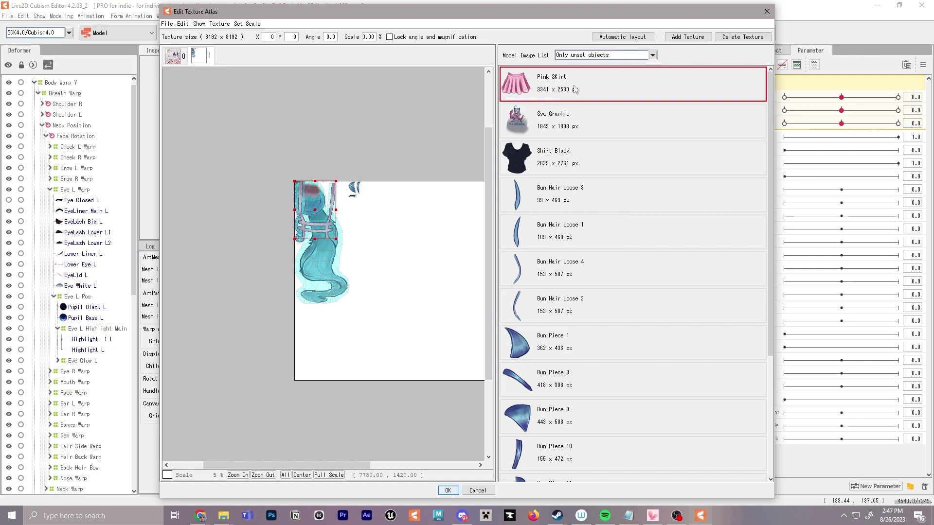
double_click(577, 101)
double_click(576, 102)
double_click(574, 104)
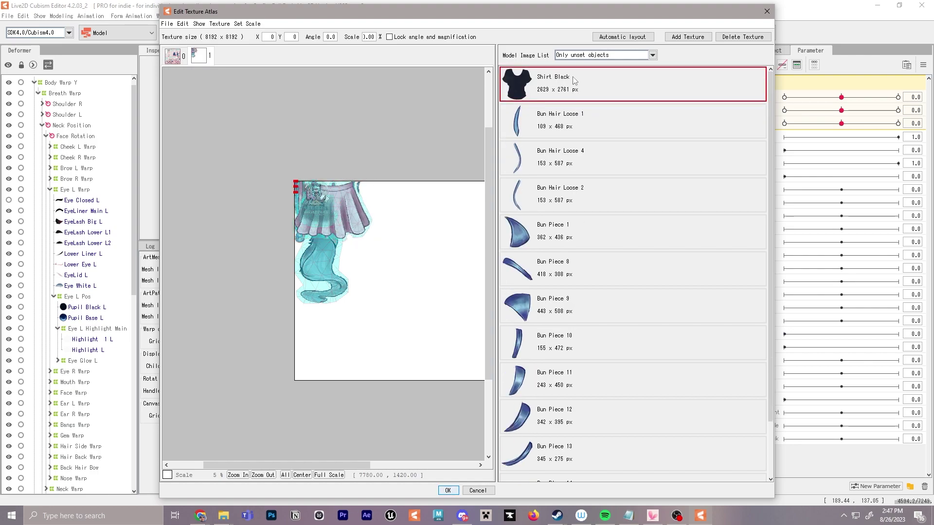
double_click(577, 98)
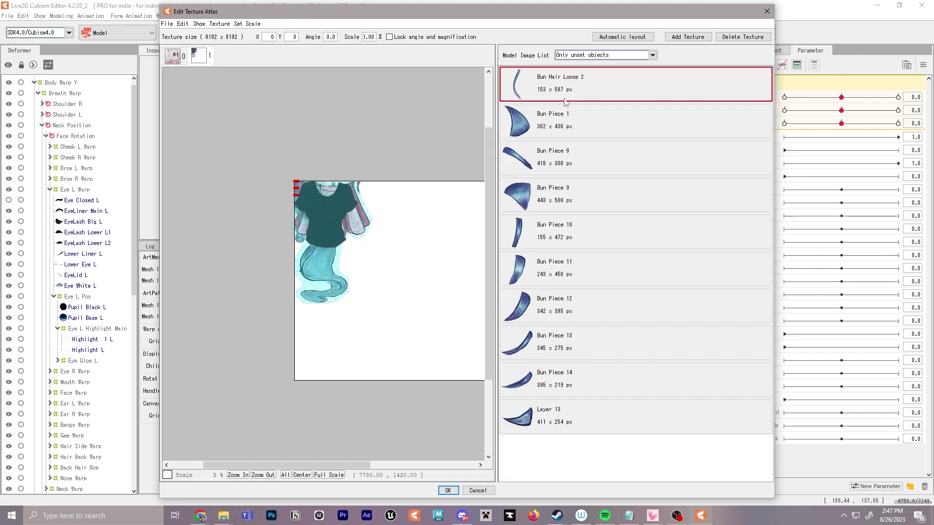
double_click(566, 102)
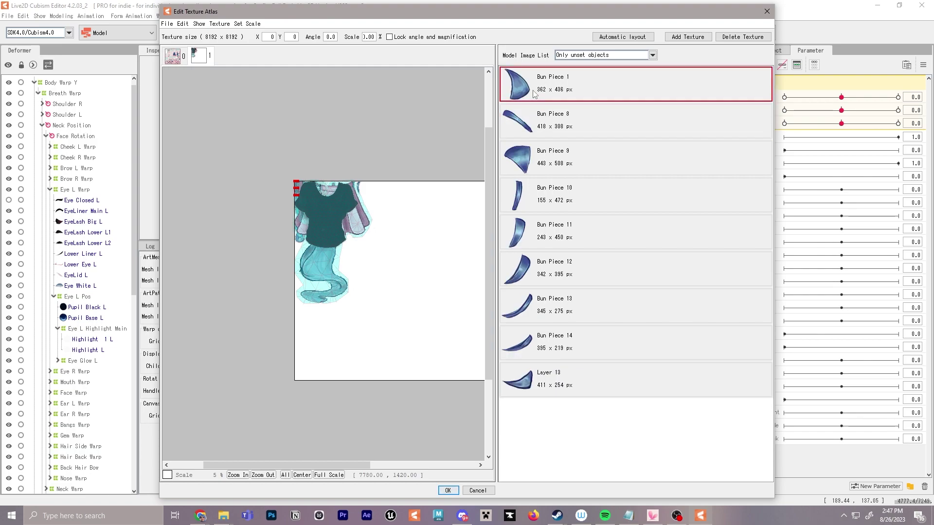
double_click(535, 94)
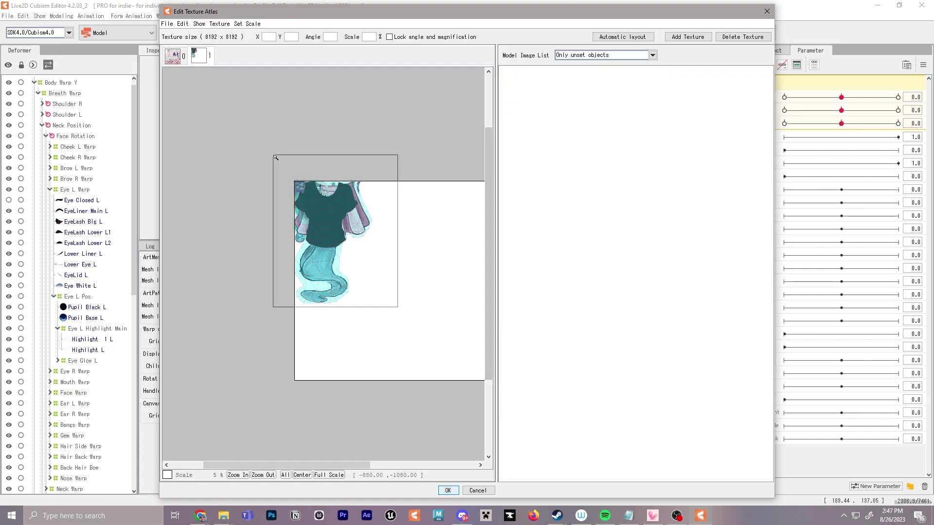
Step: Run automatic layout with 2 px margin, review texture 1, and accept the new atlas layout
click(275, 157)
click(623, 37)
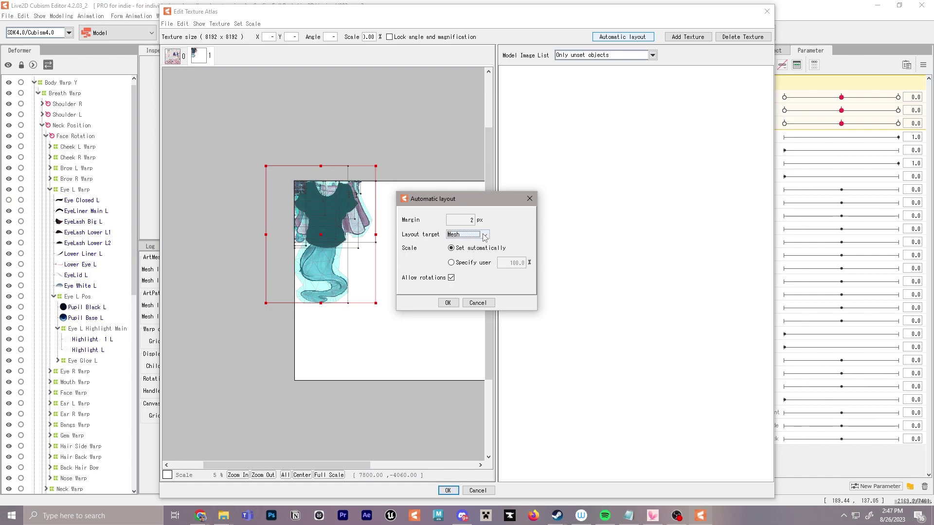
click(448, 303)
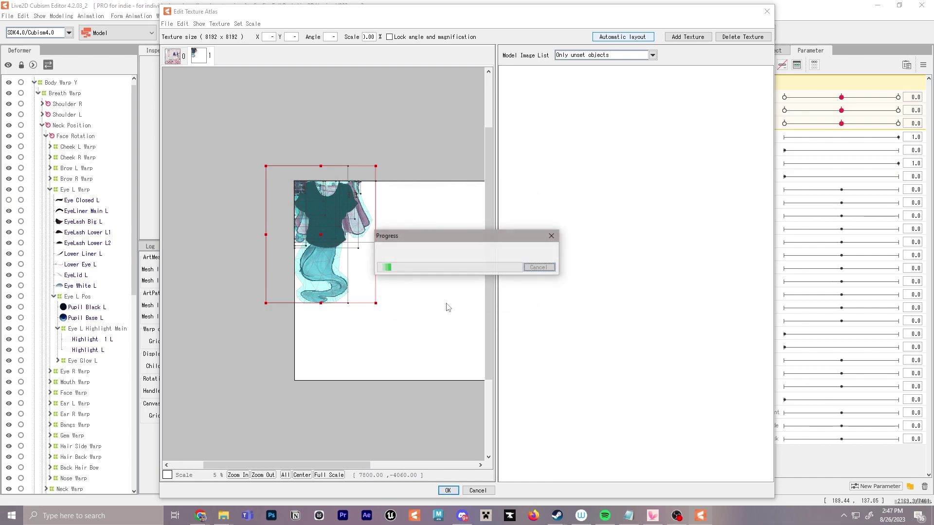
drag(455, 344, 345, 182)
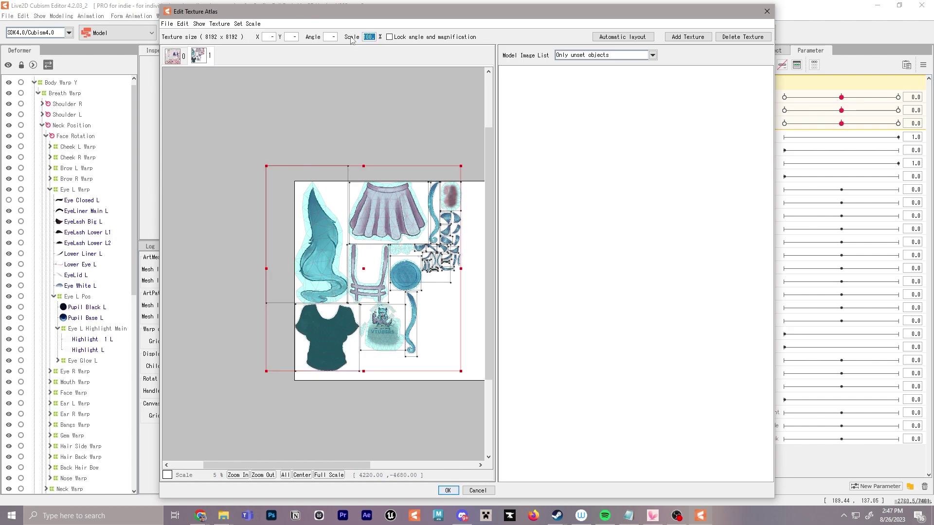
click(407, 149)
click(173, 55)
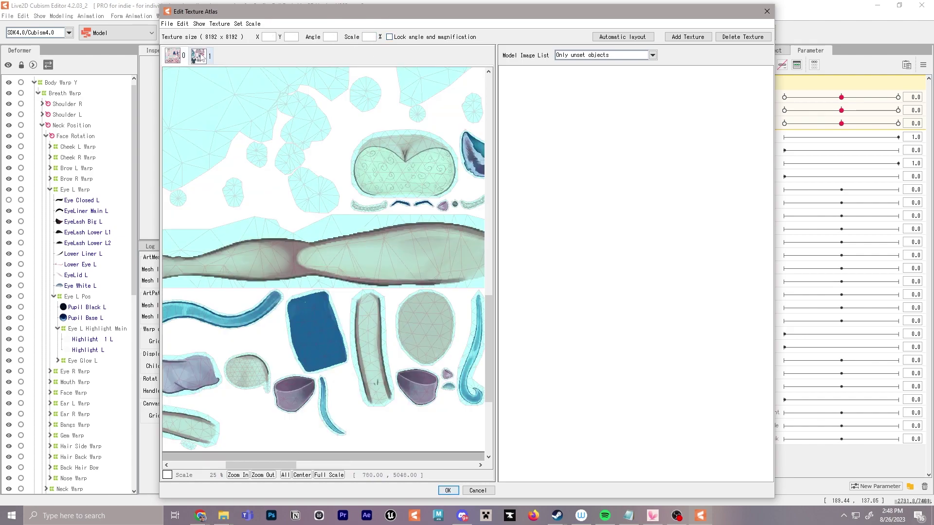
click(199, 56)
drag(423, 184, 387, 149)
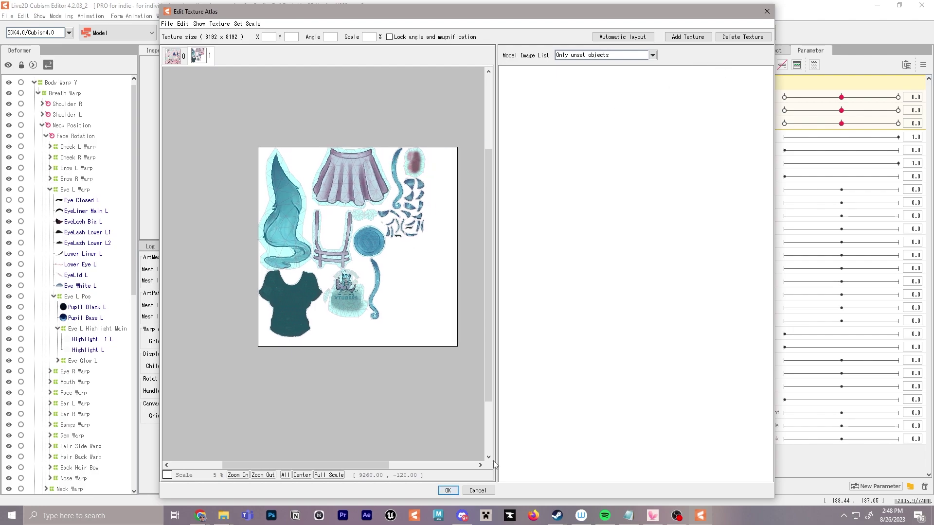
click(448, 490)
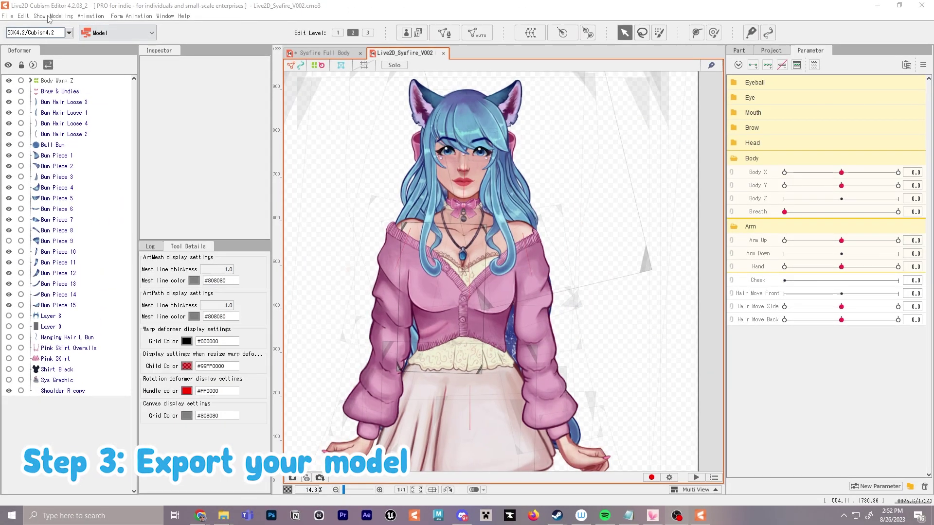
Step: Export as moc3 with default settings, saving Live2D_Syafire_V002.moc3 in the Episode 6 Test folder
click(7, 16)
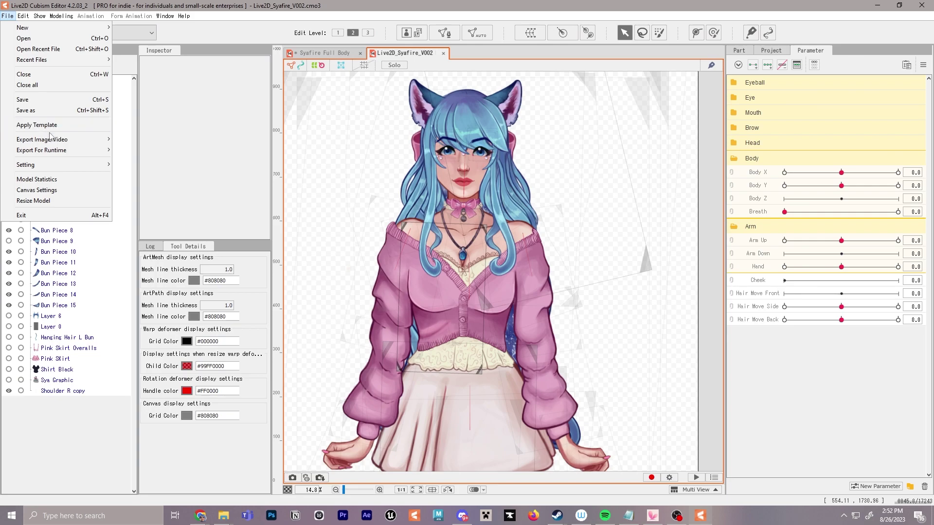
mouse_move(53, 140)
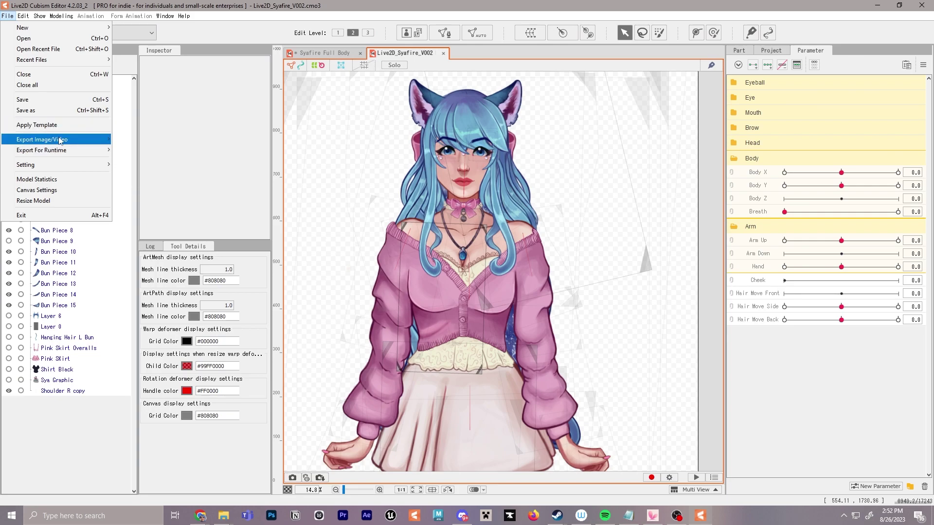
mouse_move(67, 157)
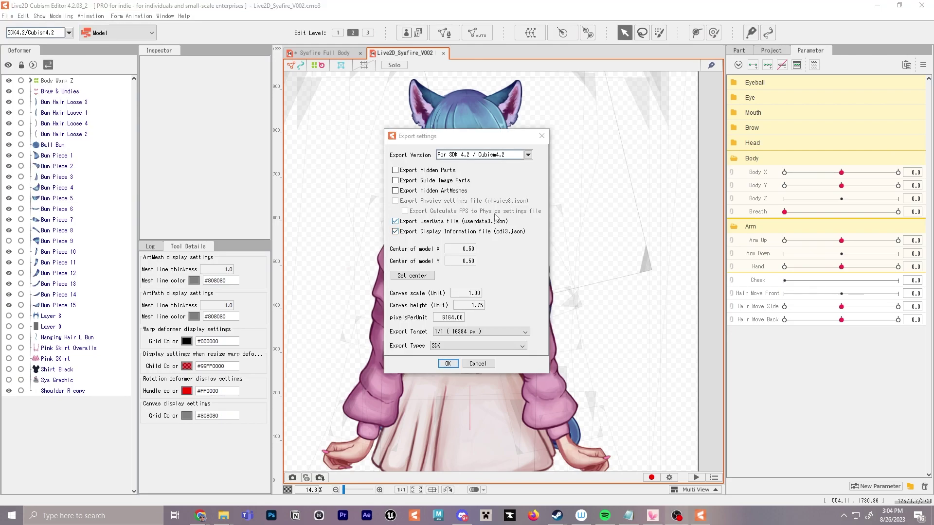
click(448, 364)
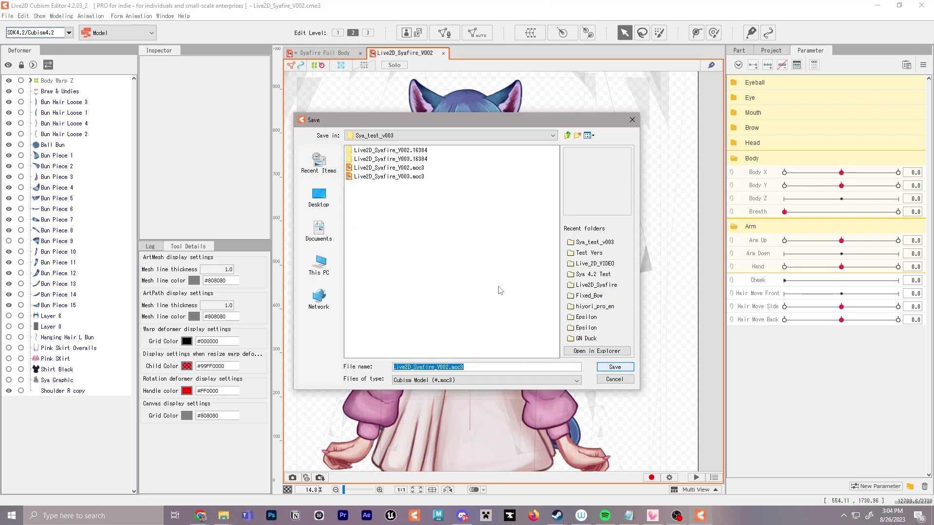
click(610, 353)
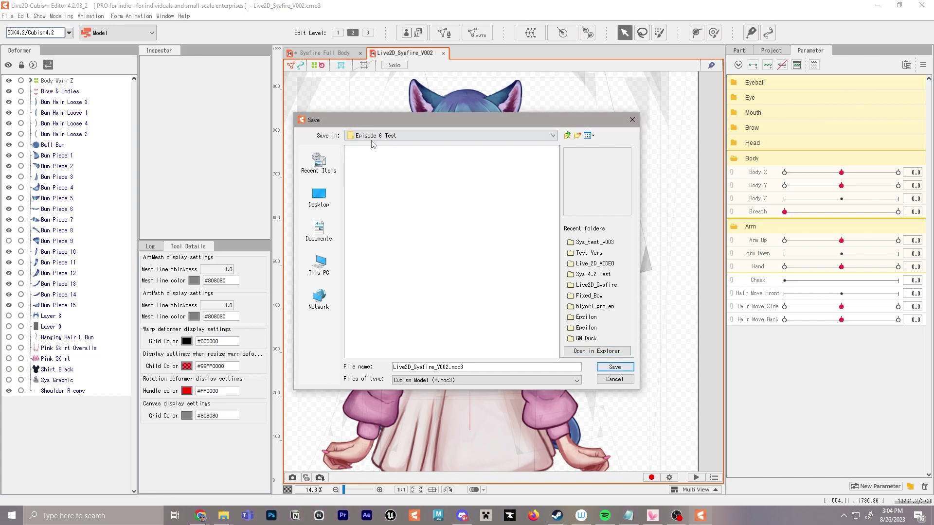
click(614, 367)
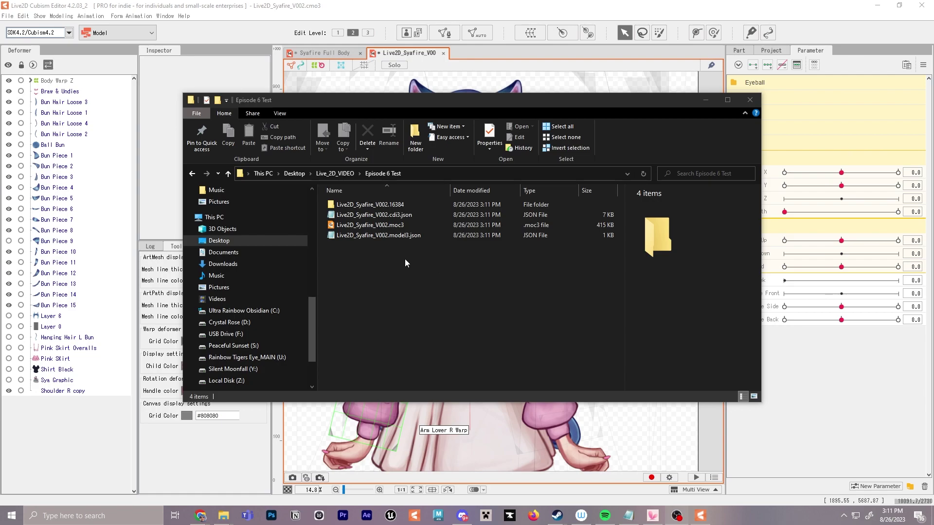
Step: Check the exported moc3 and JSON files, then search 'live2d' to launch Cubism Viewer
drag(404, 265, 395, 212)
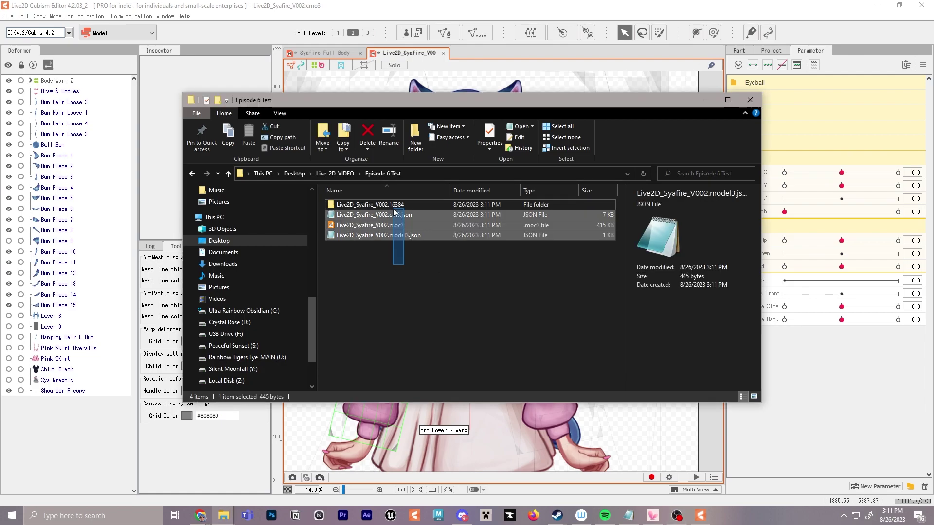
click(382, 265)
click(102, 512)
text(live2d)
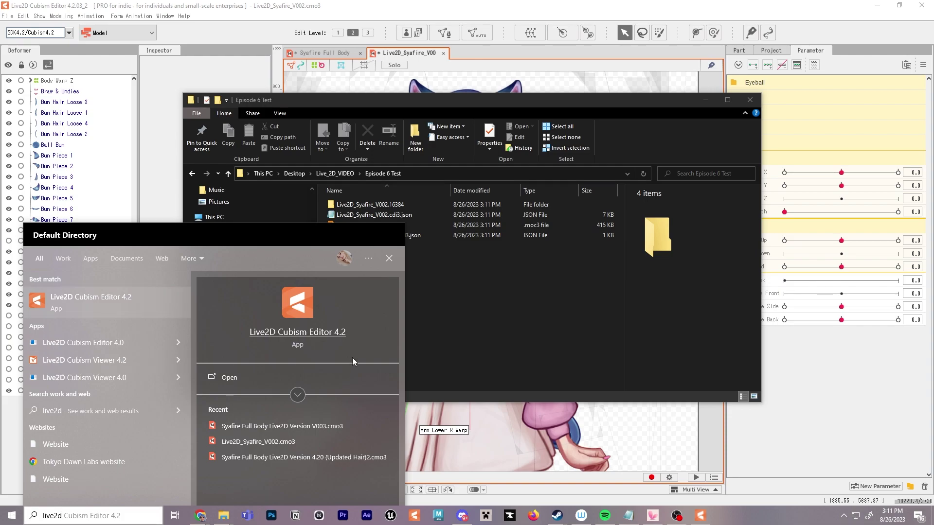
key(Escape)
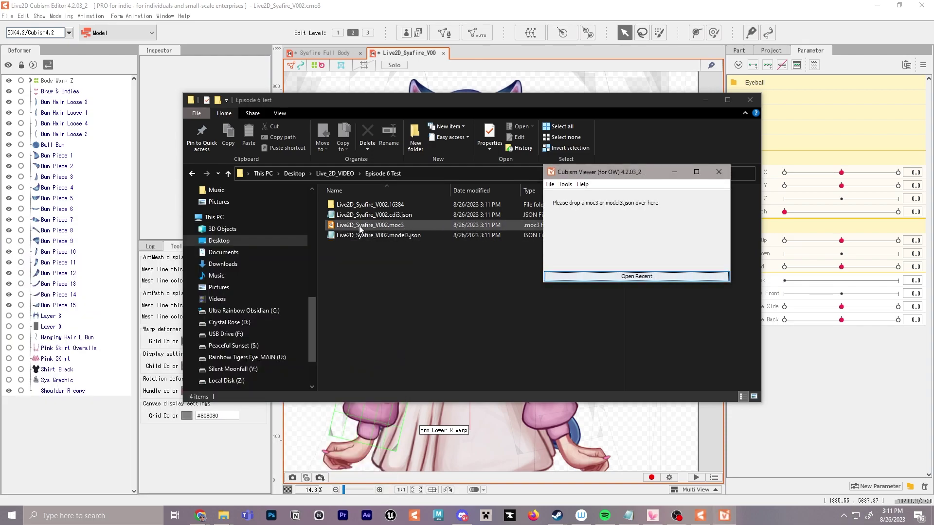
Step: Drop Live2D_Syafire_V002.moc3 into Cubism Viewer, zoom in, and drag to test head and eye tracking
drag(474, 225, 587, 249)
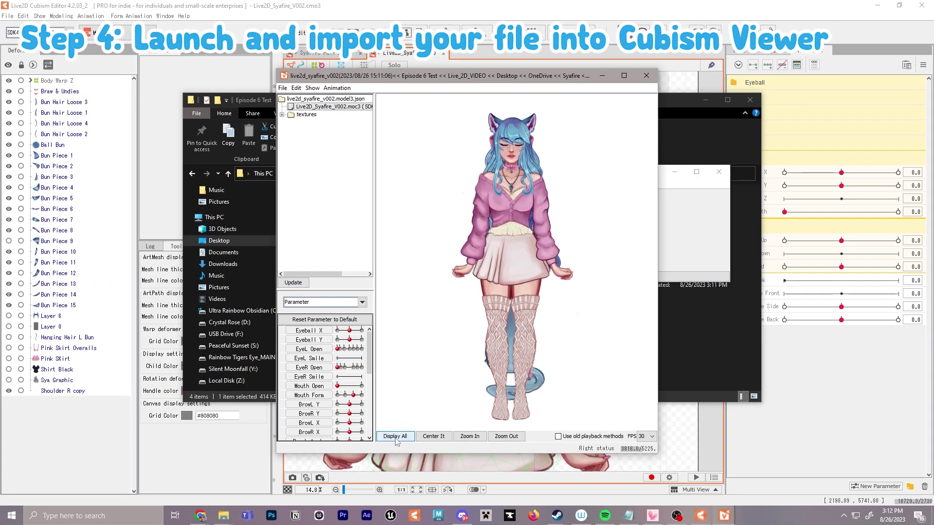
scroll(509, 166, up, 3)
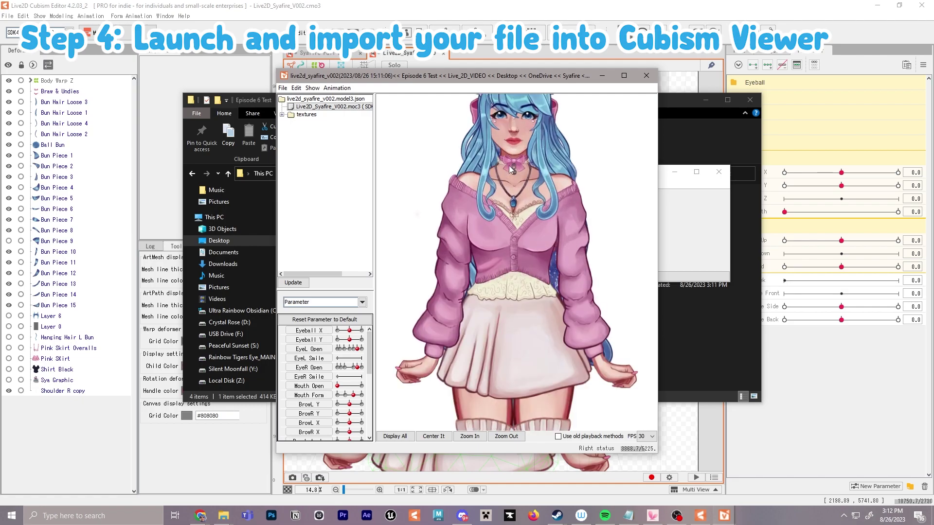
drag(517, 179, 529, 291)
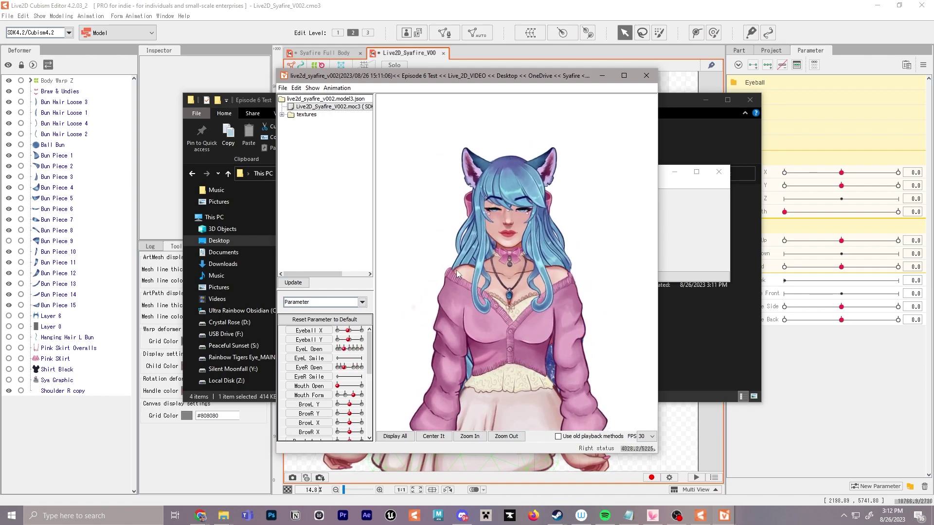
scroll(552, 265, down, 2)
drag(539, 361, 584, 201)
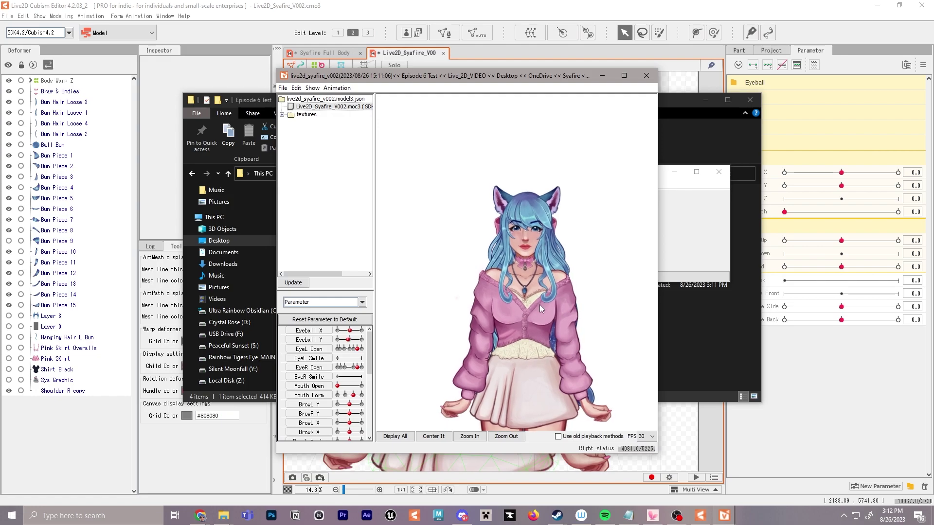
scroll(539, 304, down, 5)
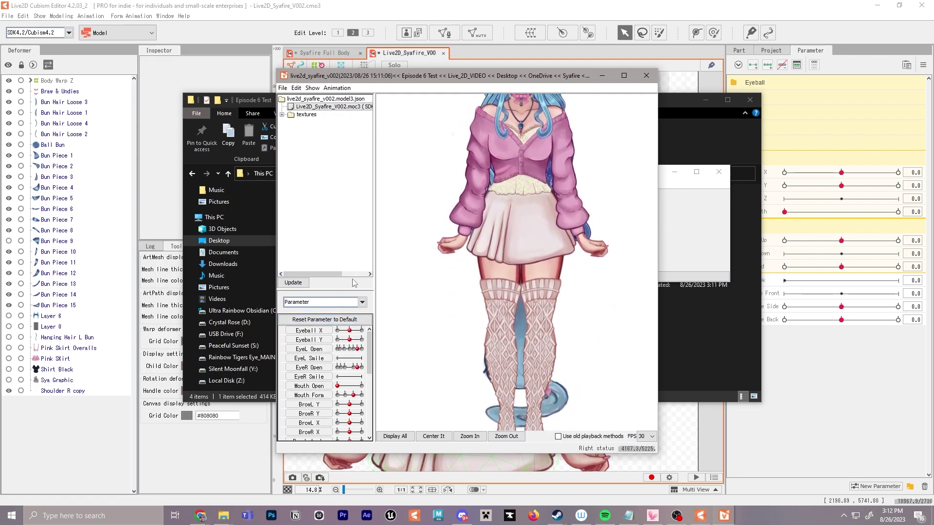
click(337, 88)
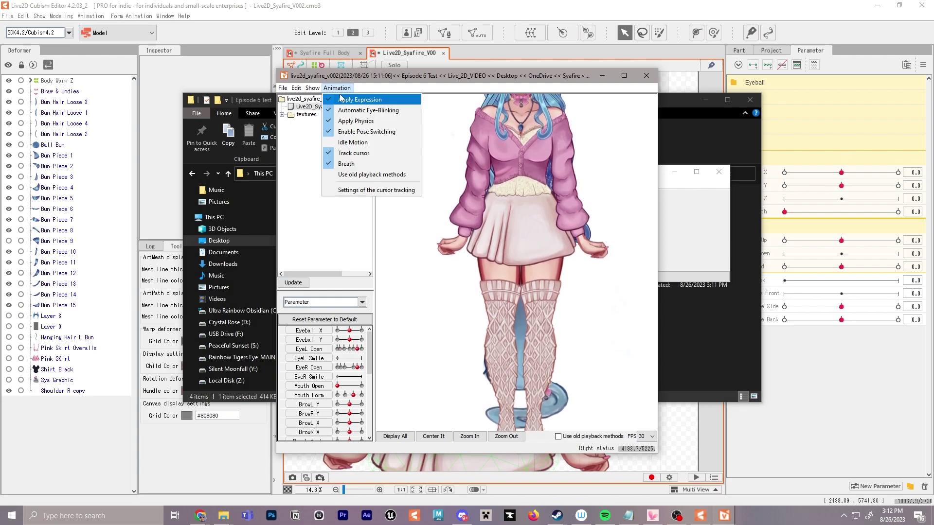
mouse_move(296, 89)
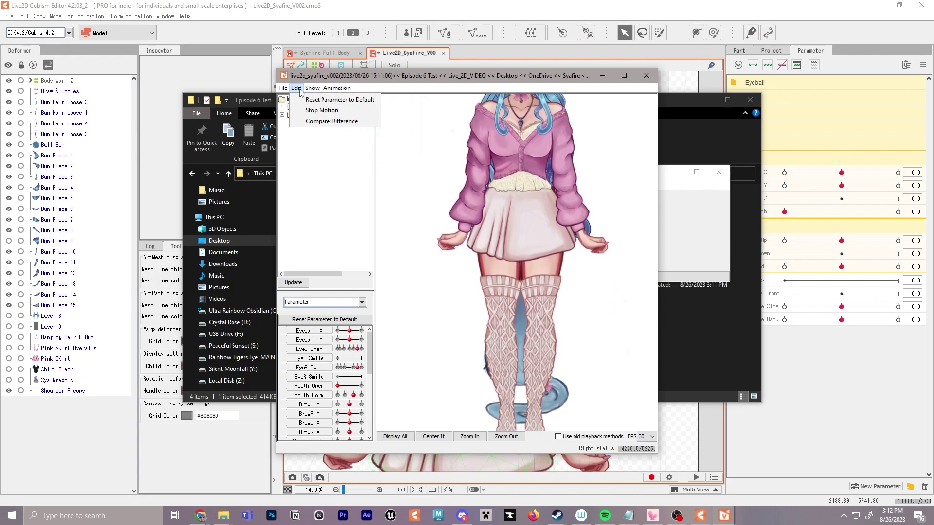
click(533, 151)
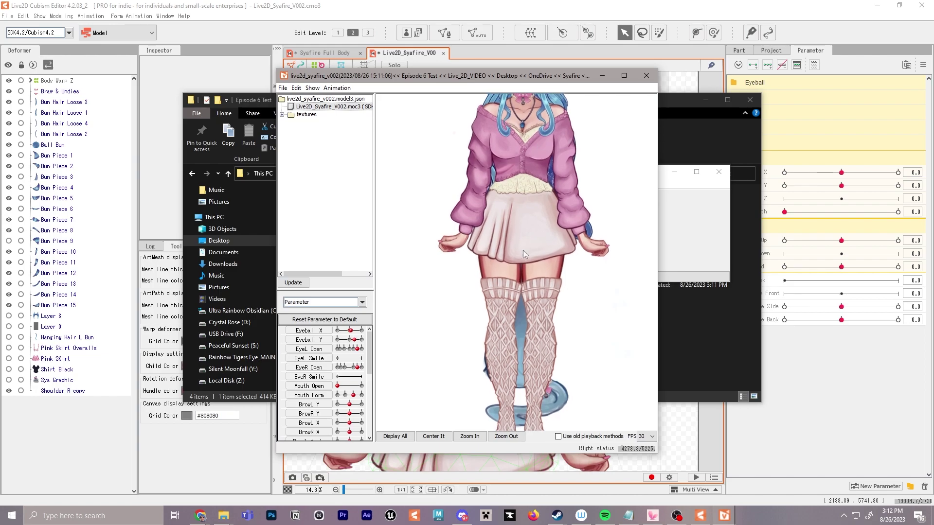
scroll(517, 264, down, 5)
scroll(510, 201, up, 5)
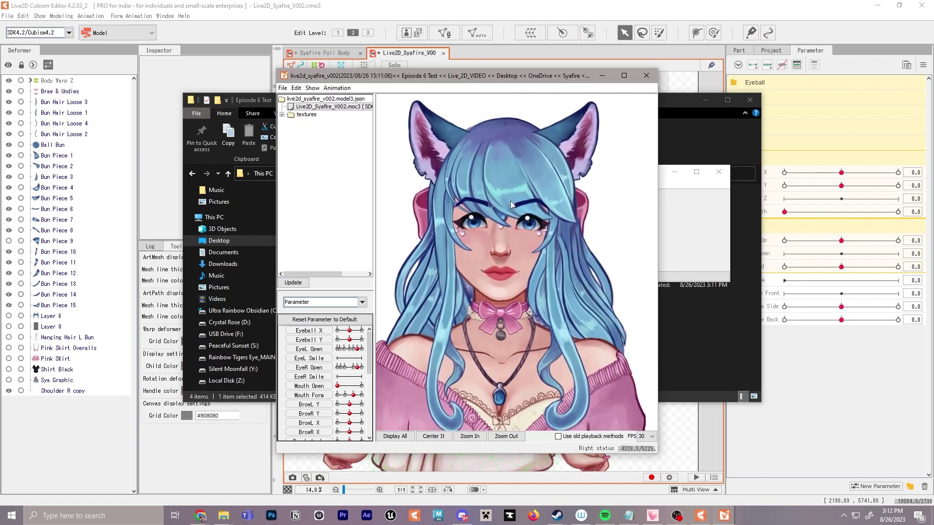